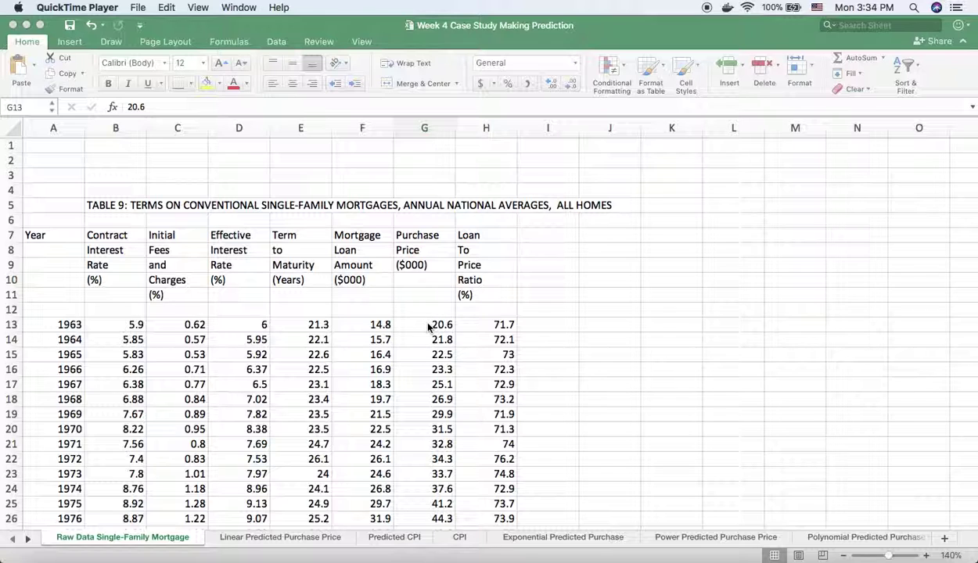
- Open the Linear Predicted Purchase Price sheet and show its data from the Year column onward
click(430, 325)
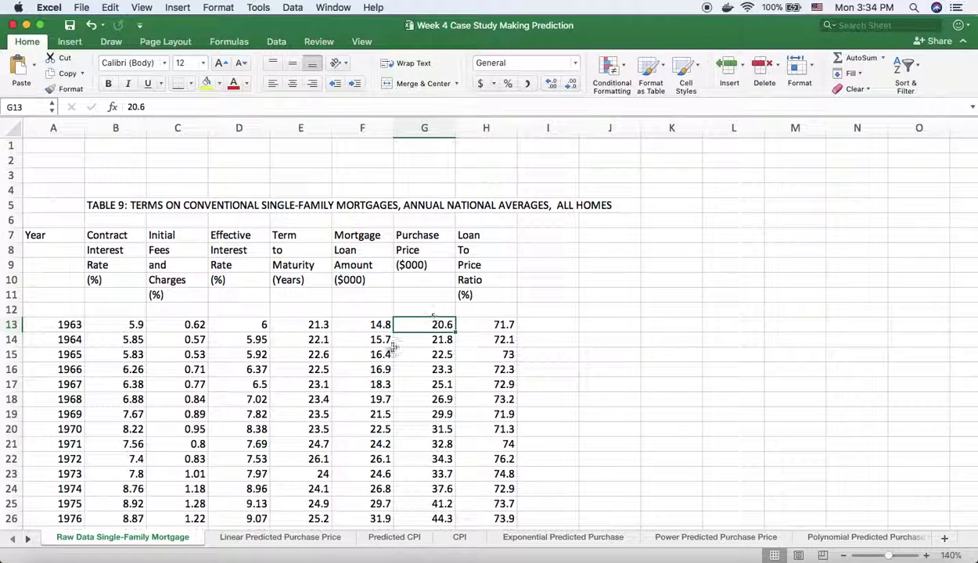
click(286, 537)
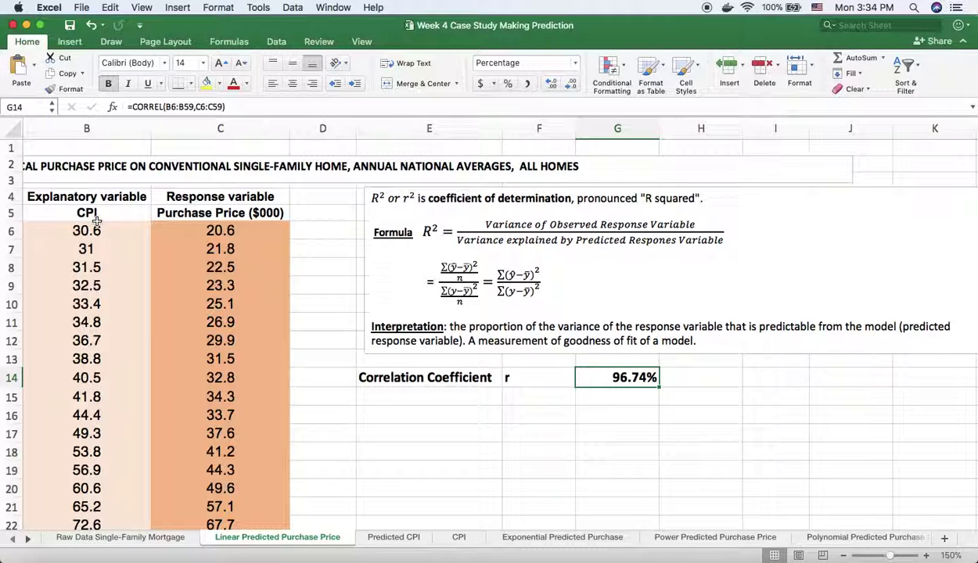
scroll(94, 223, left, 2)
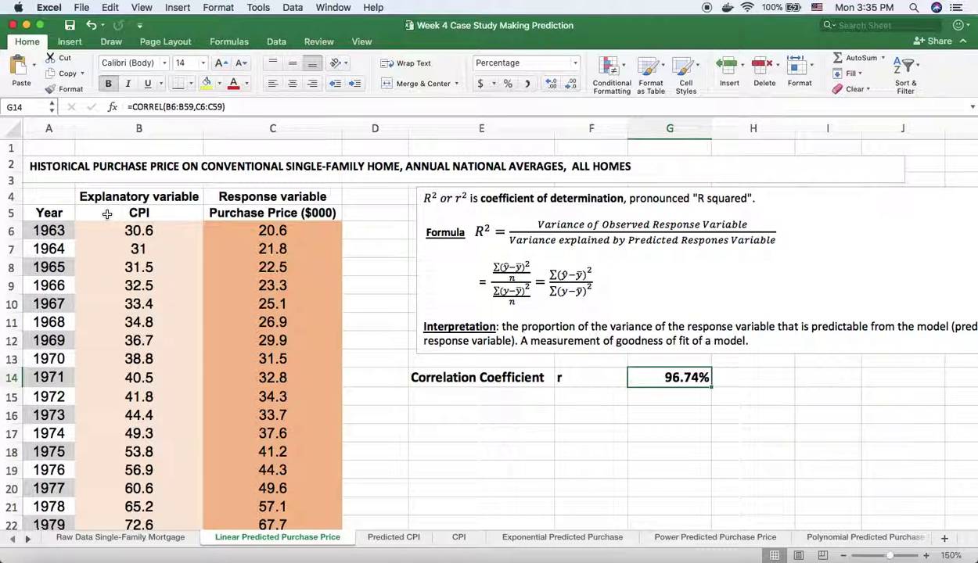
- Insert a plain scatter chart from the CPI and Purchase Price data in B5:C59, headers included
drag(100, 213, 289, 477)
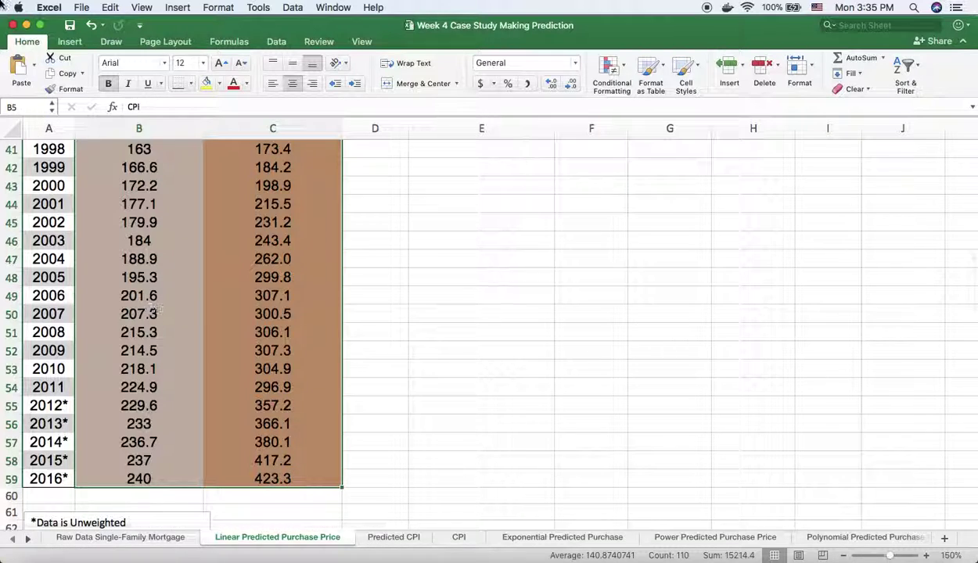
click(69, 42)
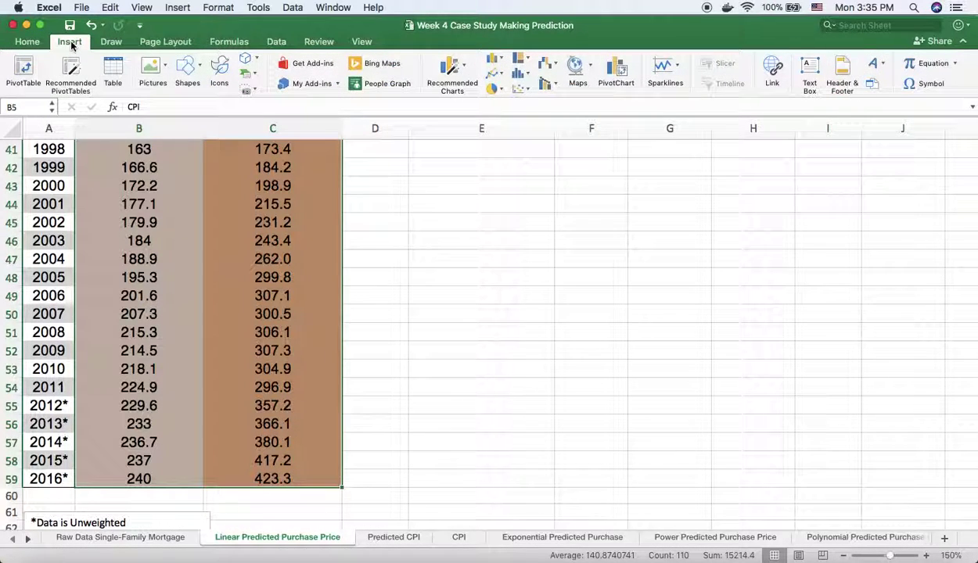
click(520, 90)
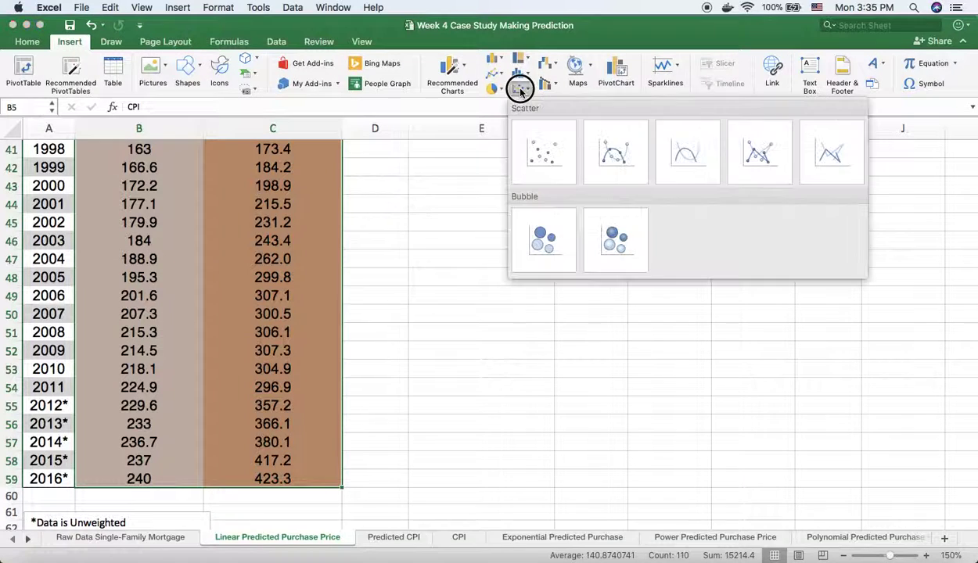
click(544, 152)
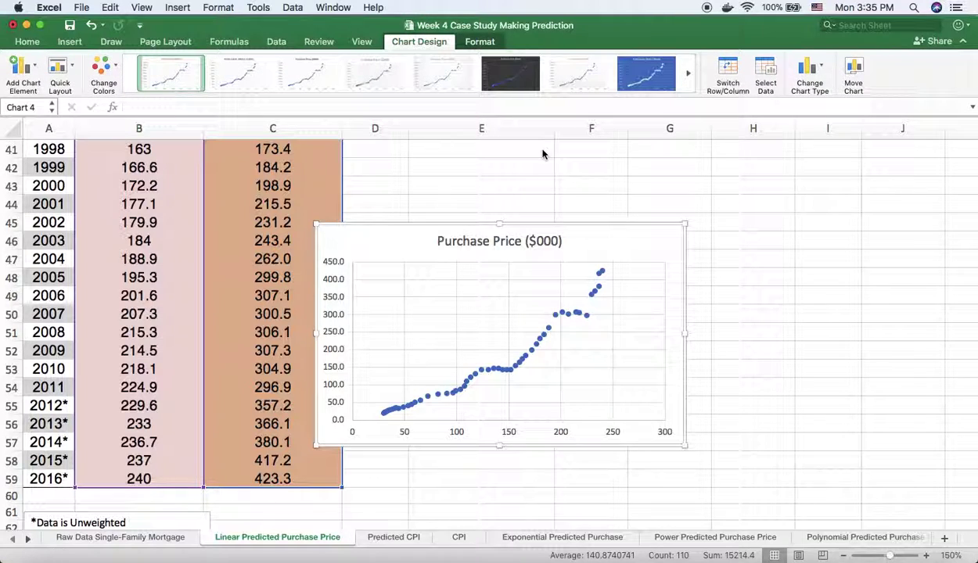
- Move the scatter chart by cutting and pasting it at E17, below the correlation coefficient, and enlarge it from its upper-right corner
right_click(389, 238)
click(414, 220)
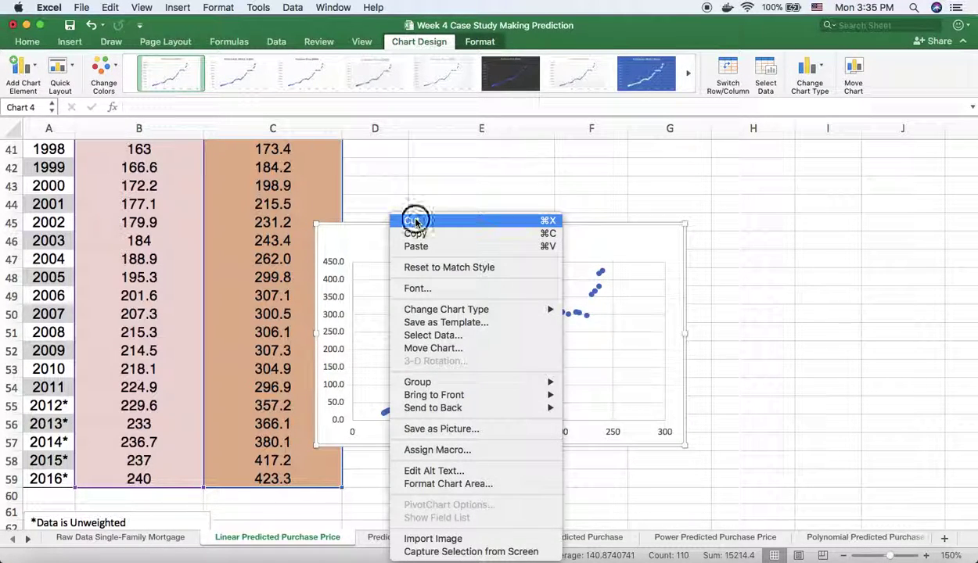
scroll(603, 230, up, 15)
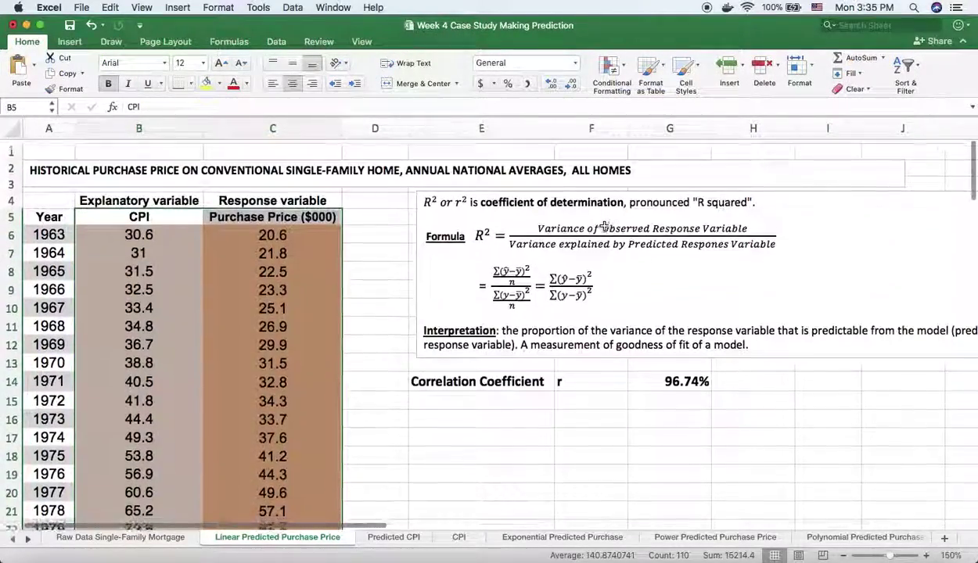
scroll(605, 226, down, 3)
click(513, 319)
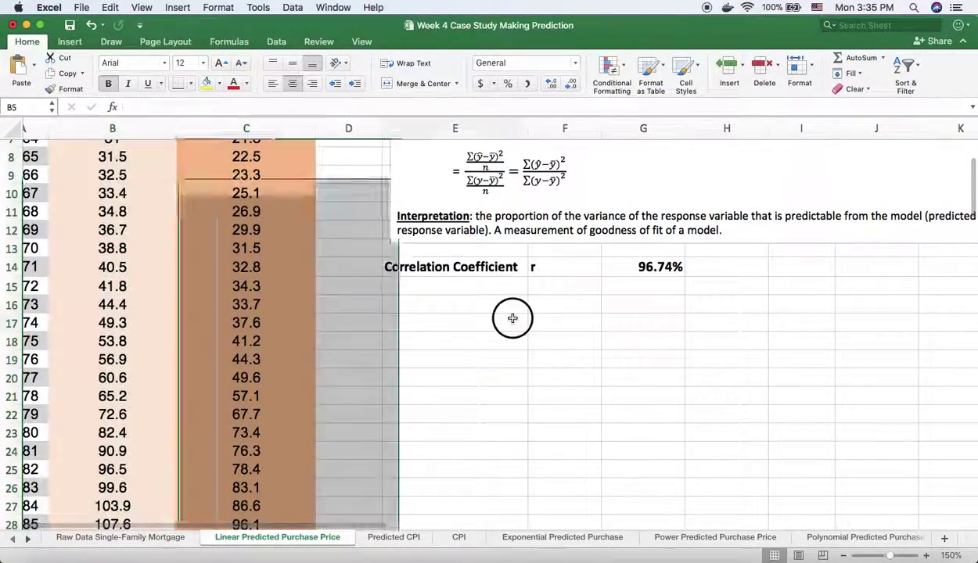
right_click(513, 318)
click(539, 309)
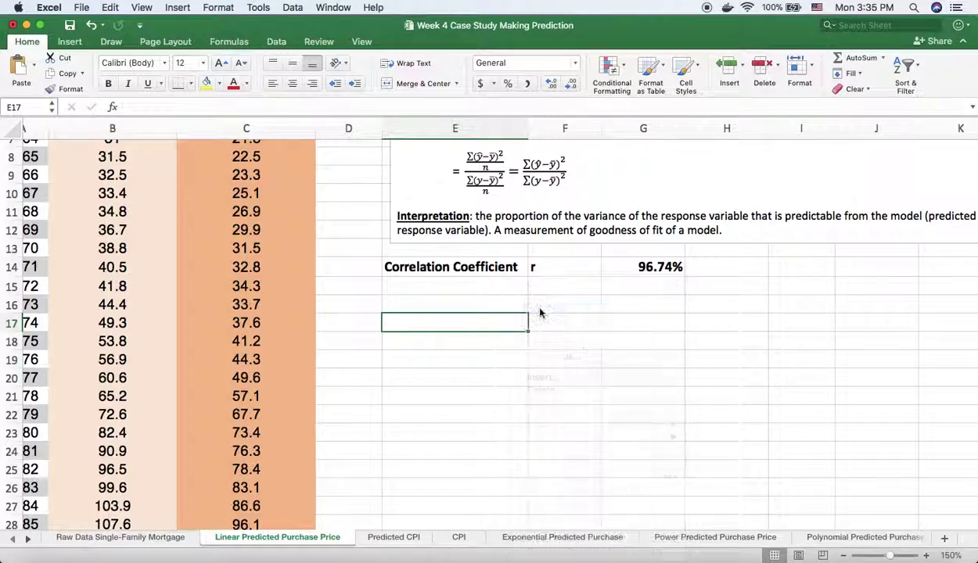
drag(749, 312, 839, 294)
scroll(839, 293, down, 2)
scroll(840, 293, right, 1)
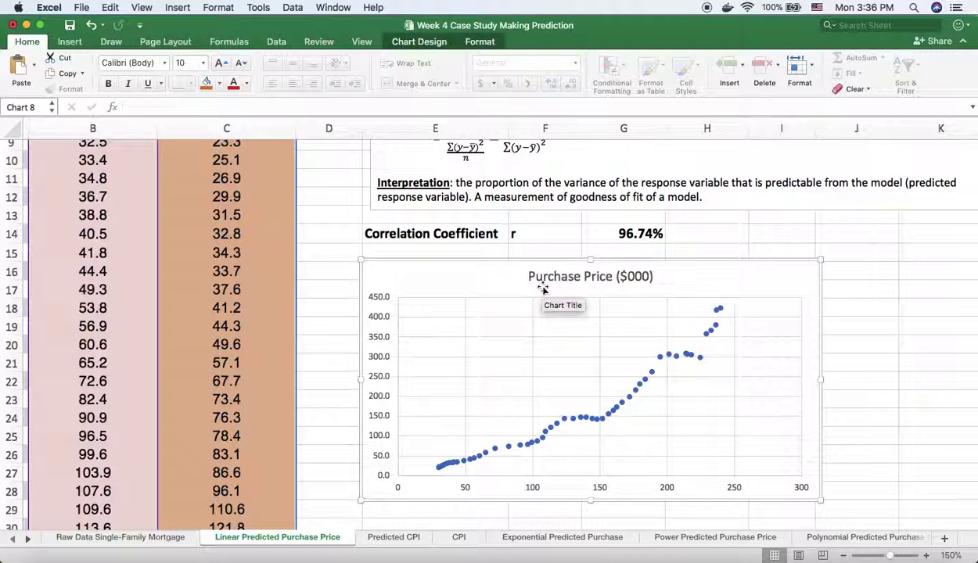
- Add a linear trendline to the Purchase Price data points, displaying its equation and R-squared value on the chart
scroll(598, 298, up, 4)
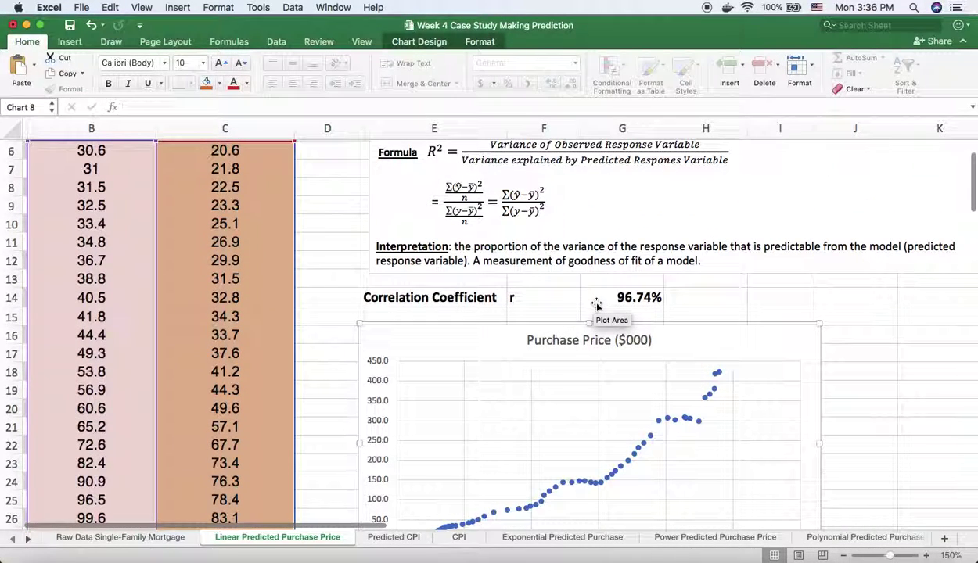
scroll(597, 305, down, 3)
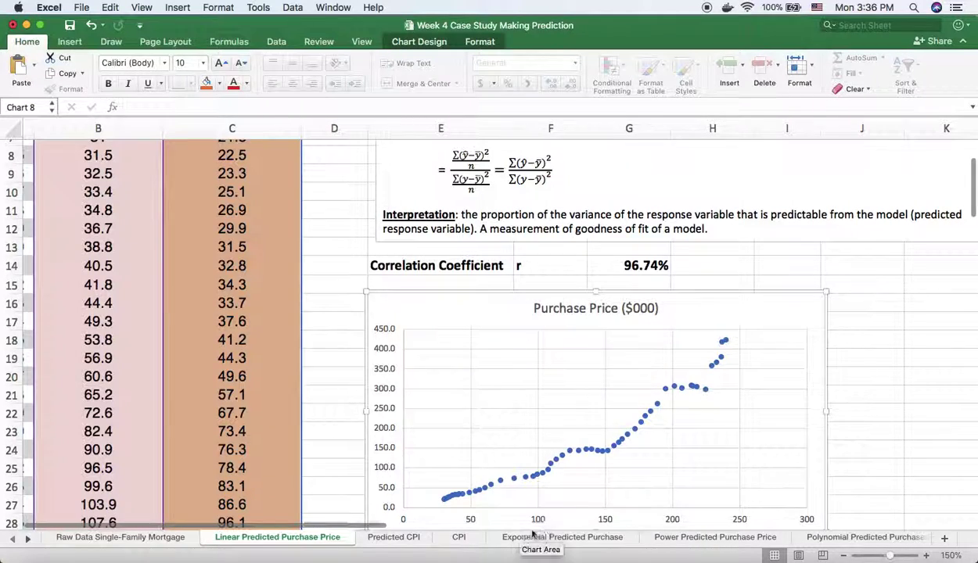
right_click(645, 420)
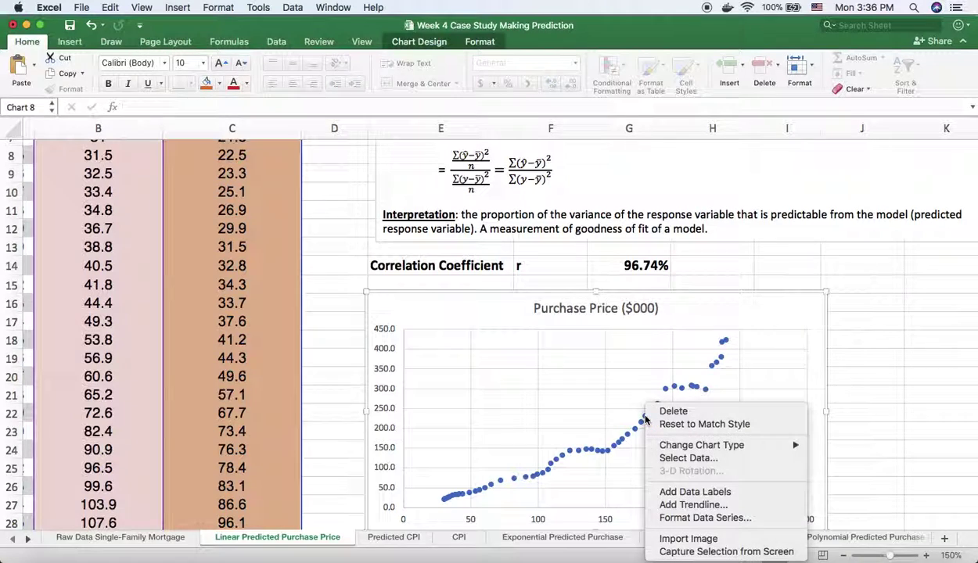
click(671, 506)
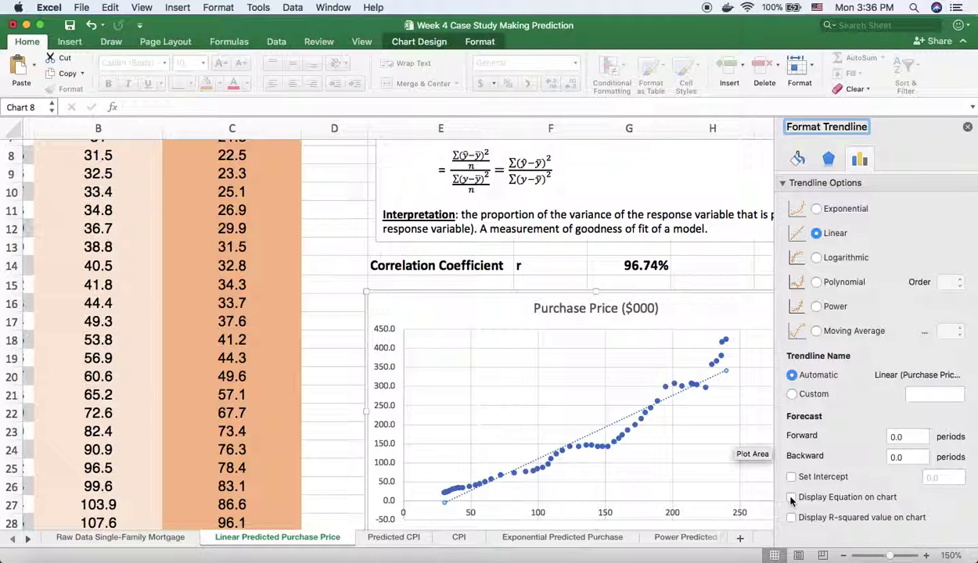
click(790, 497)
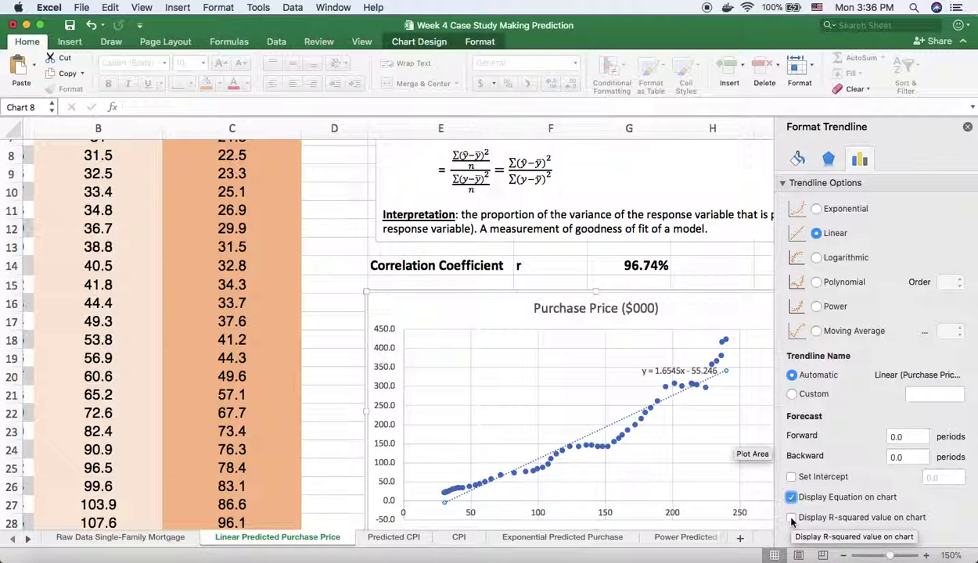
click(791, 518)
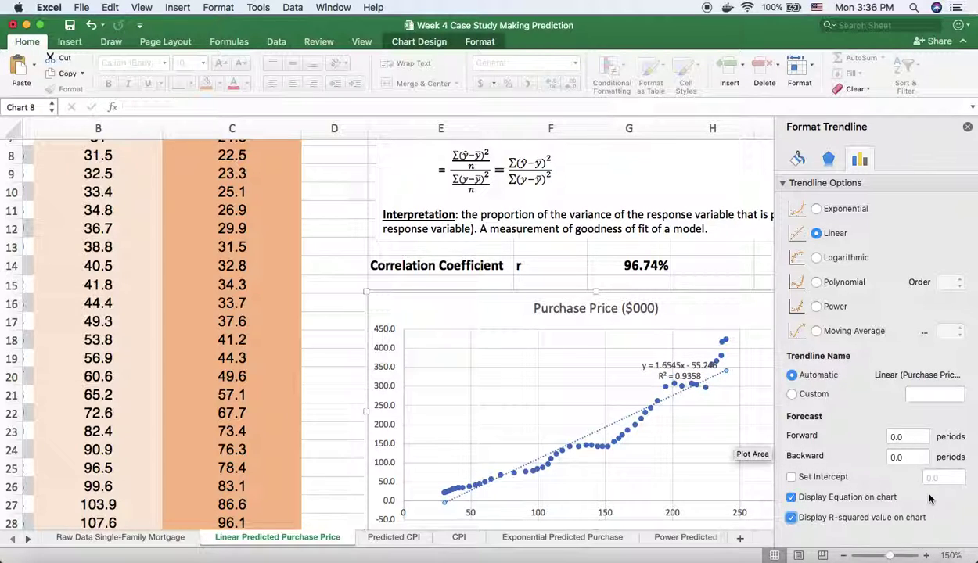
- Try the trendline with its intercept set to 0.0, and turn that setting off again
click(790, 477)
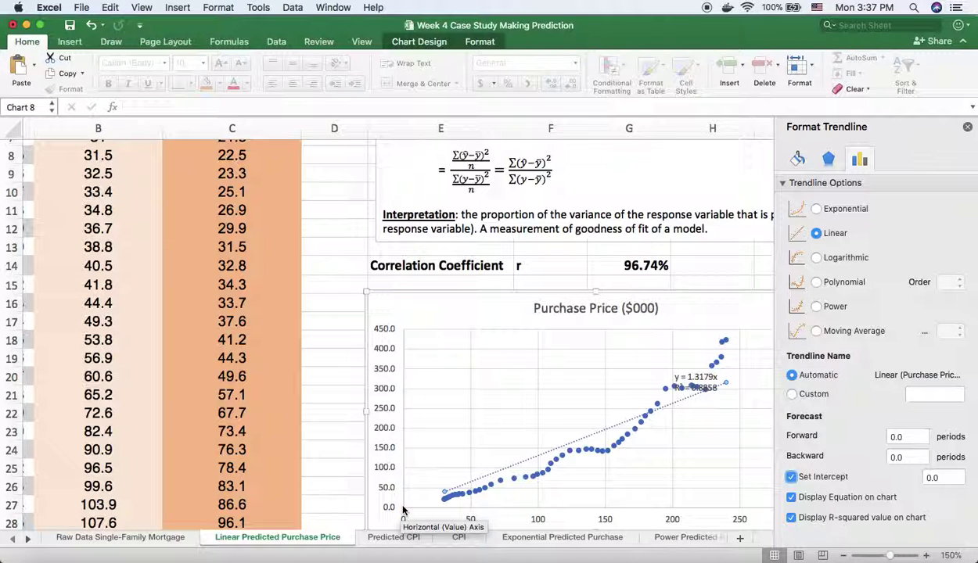
click(791, 477)
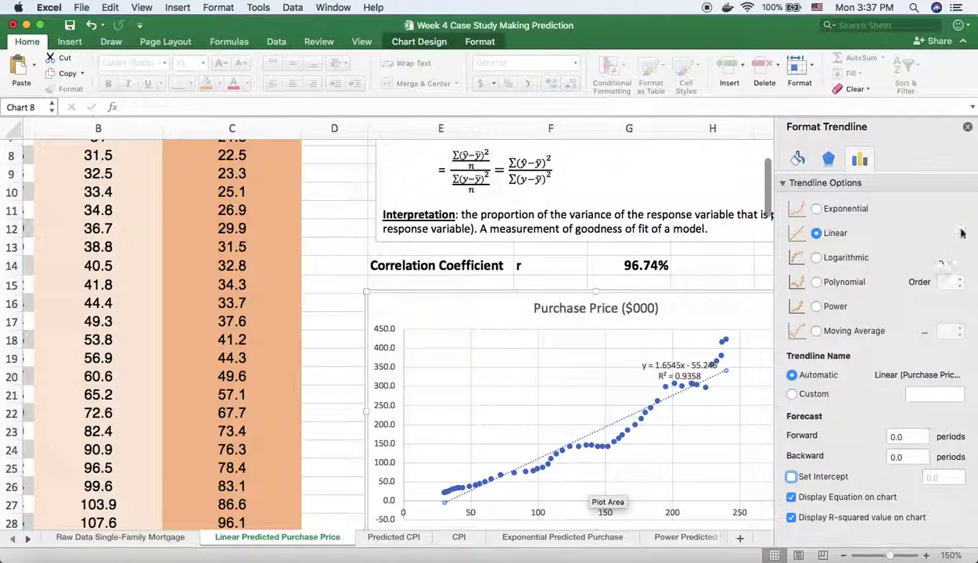
- Close the trendline formatting and move the equation and R-squared label to the clear area above the data points
click(968, 126)
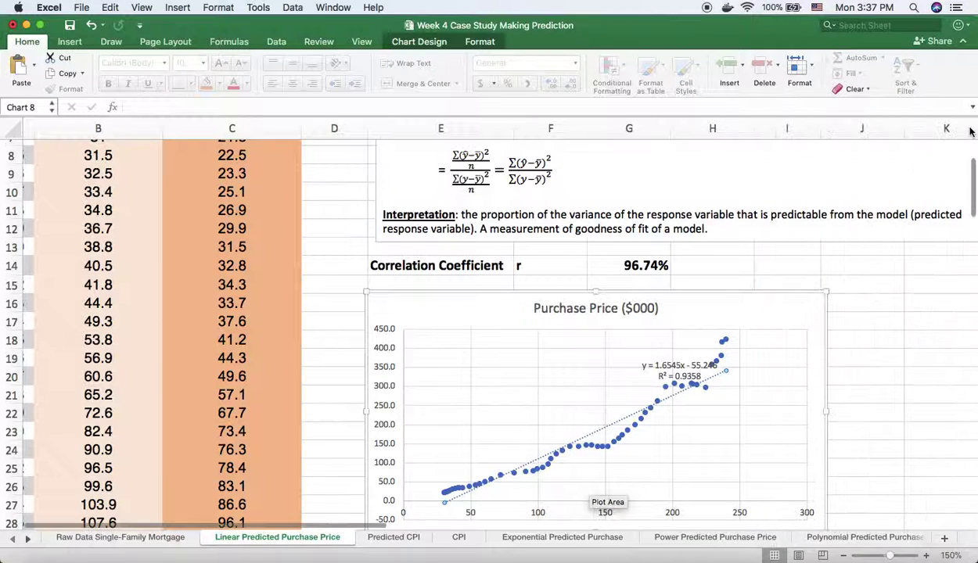
drag(672, 369, 569, 360)
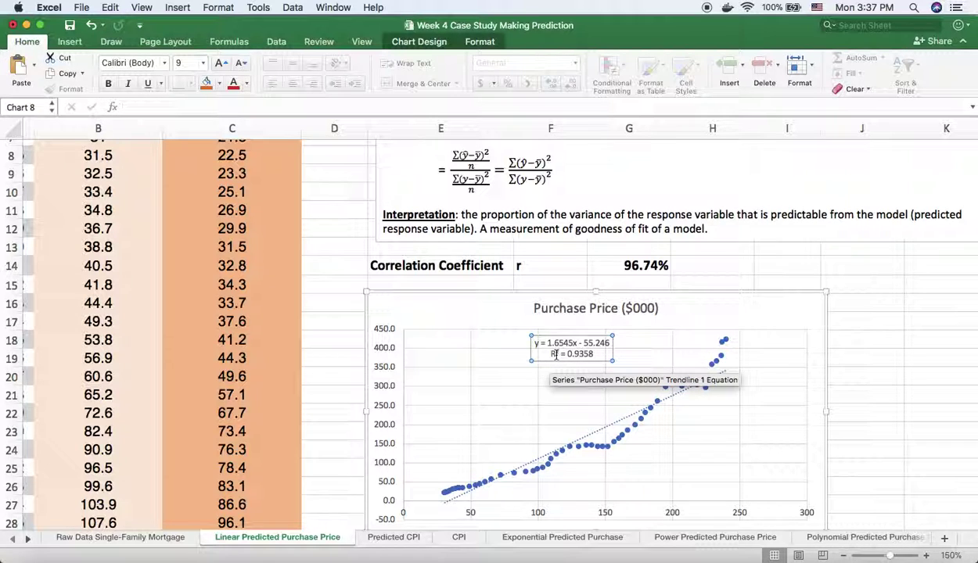
- Examine the R-squared formula and interpretation, the correlation coefficient in G14, and the trendline equation and R-squared value on the chart
scroll(864, 309, up, 2)
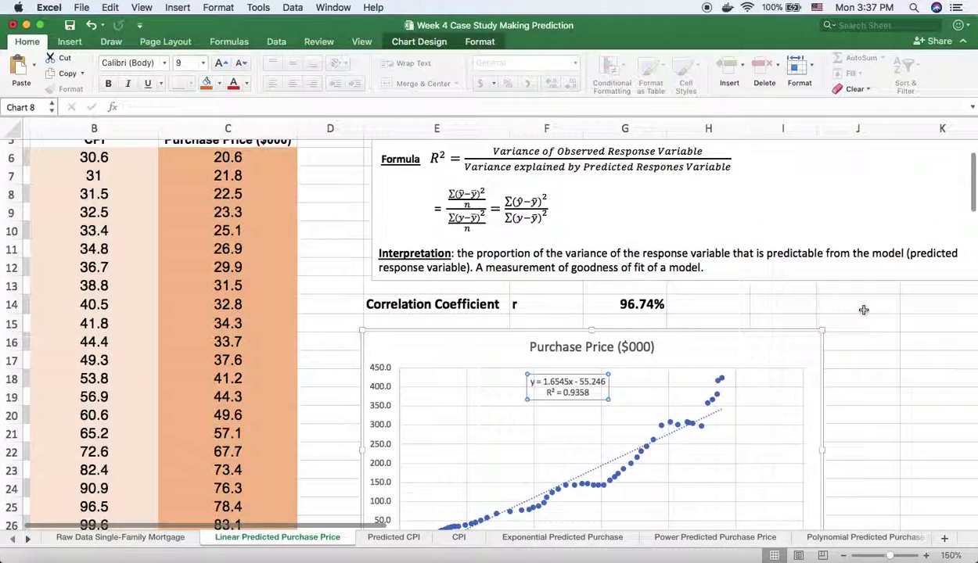
scroll(863, 310, up, 3)
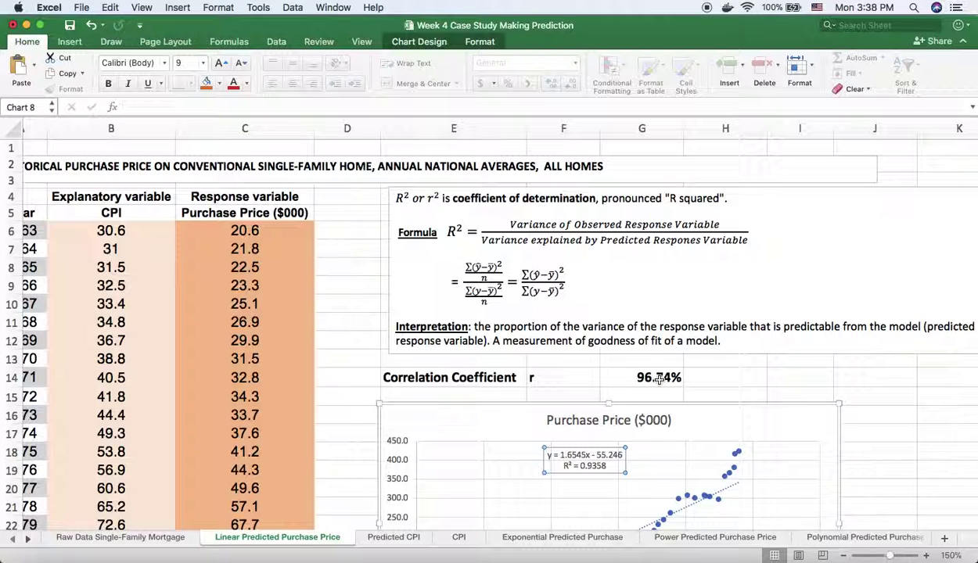
scroll(660, 379, down, 1)
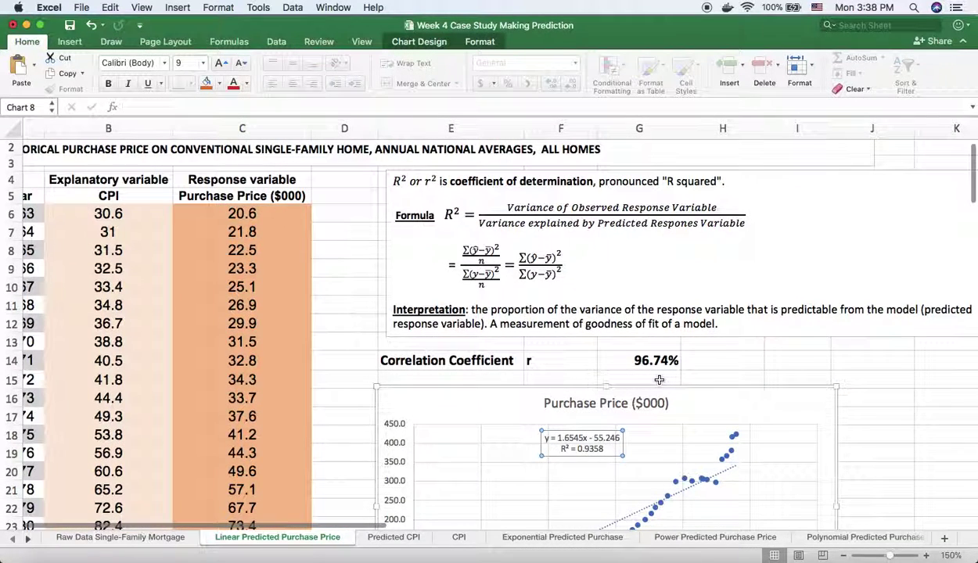
click(643, 362)
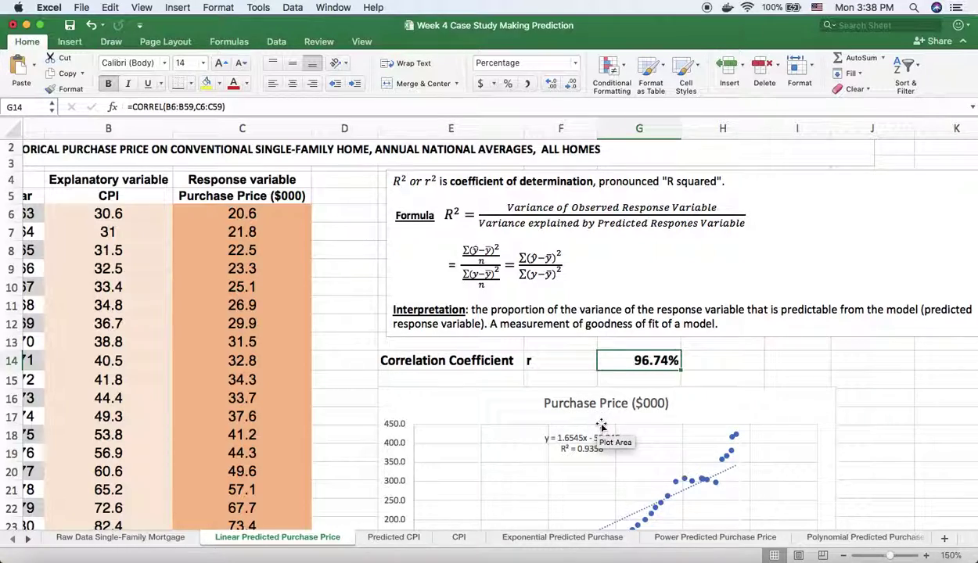
scroll(603, 419, down, 5)
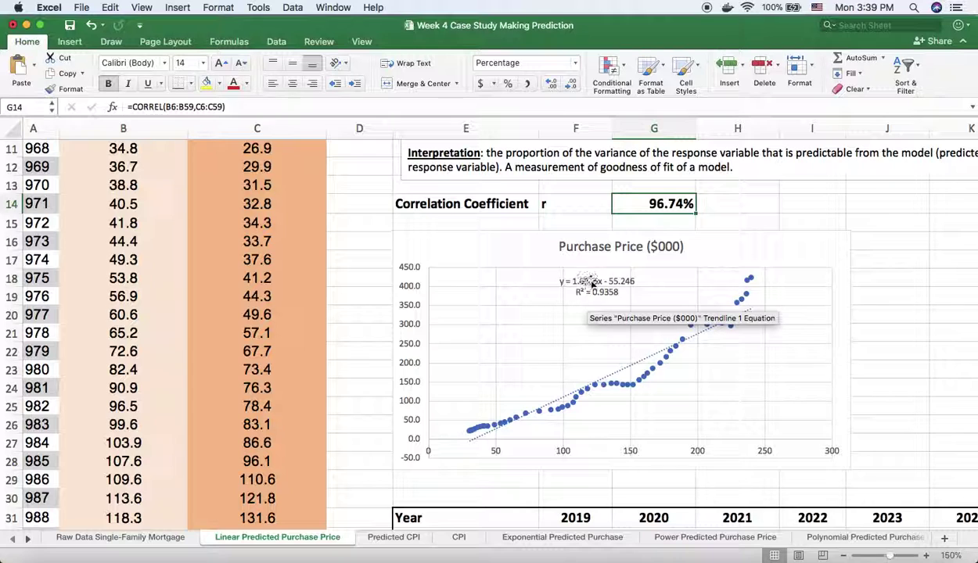
scroll(845, 297, up, 2)
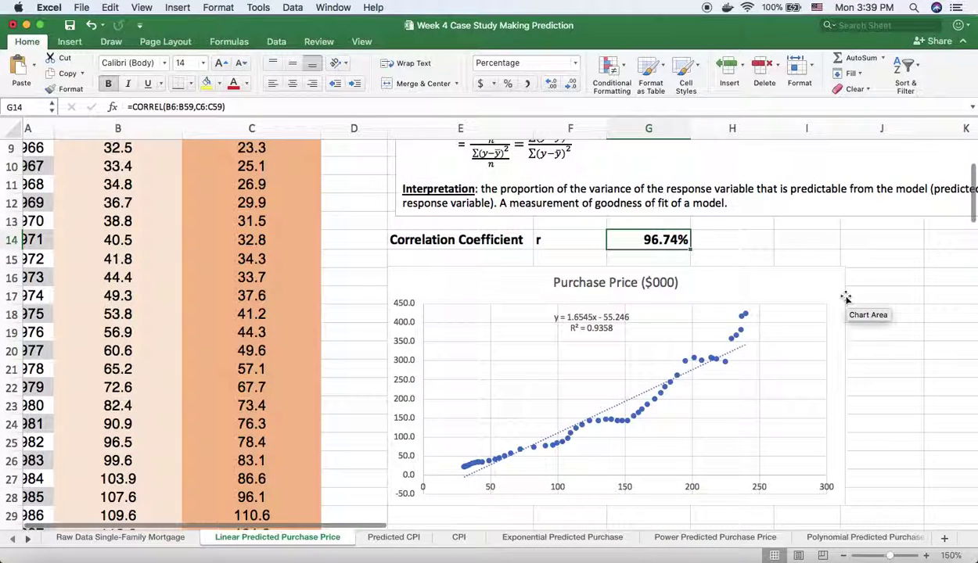
scroll(845, 297, up, 4)
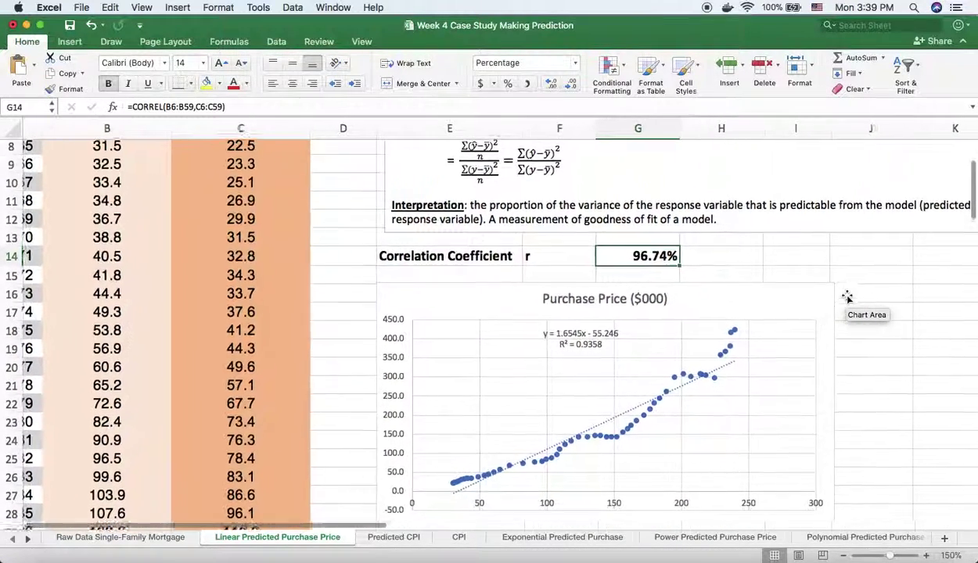
scroll(845, 297, up, 4)
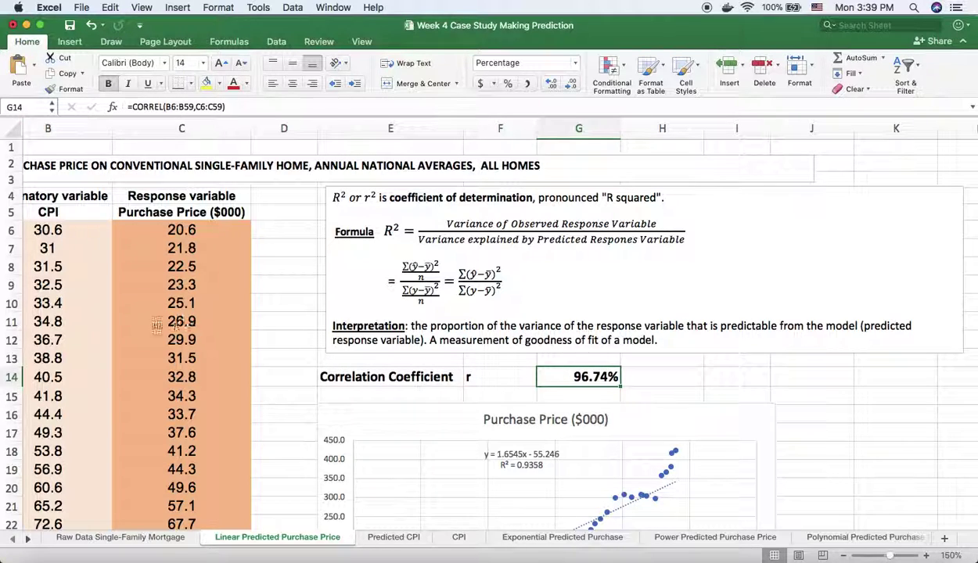
- Start a Regression analysis from the Data Analysis tools on the Linear Predicted Purchase Price sheet
click(180, 304)
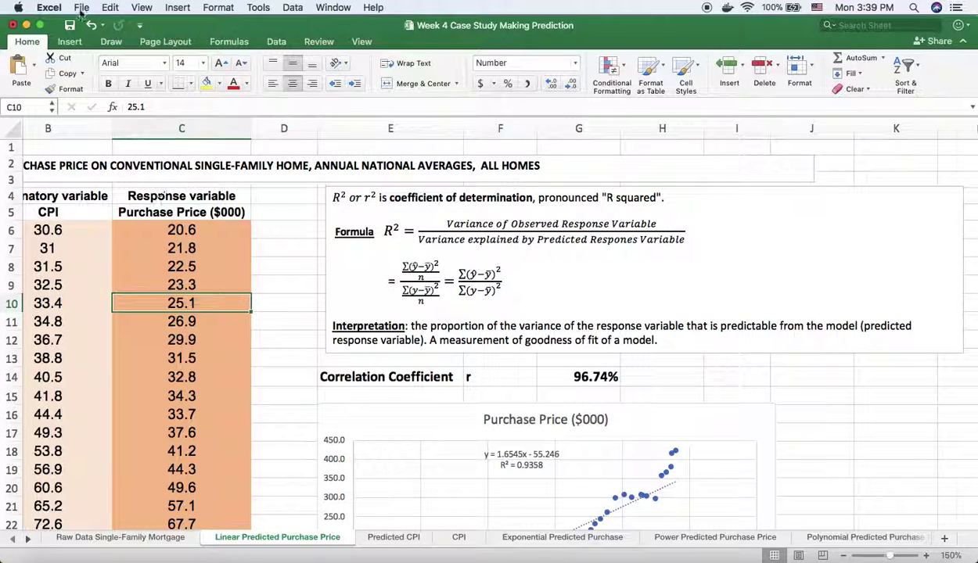
click(281, 45)
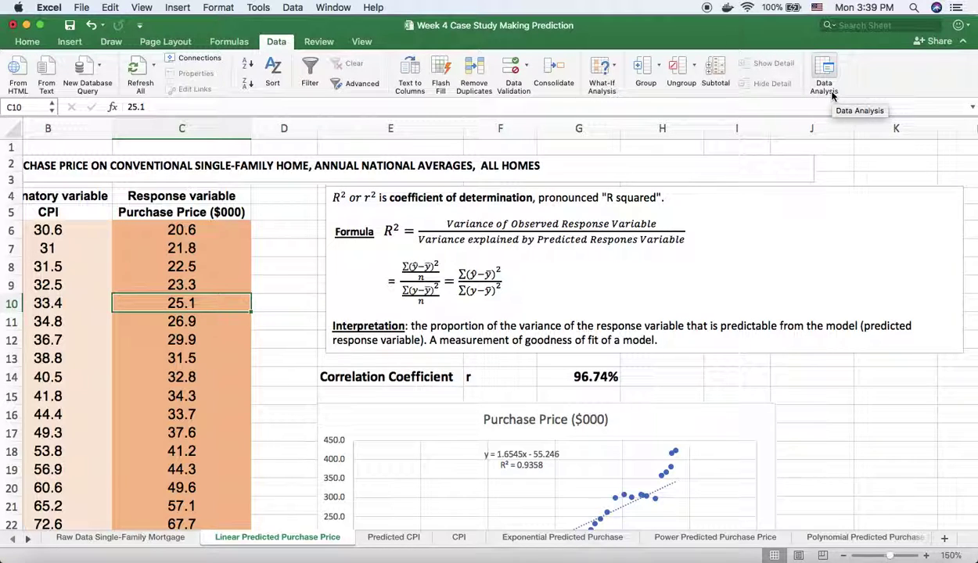
click(259, 7)
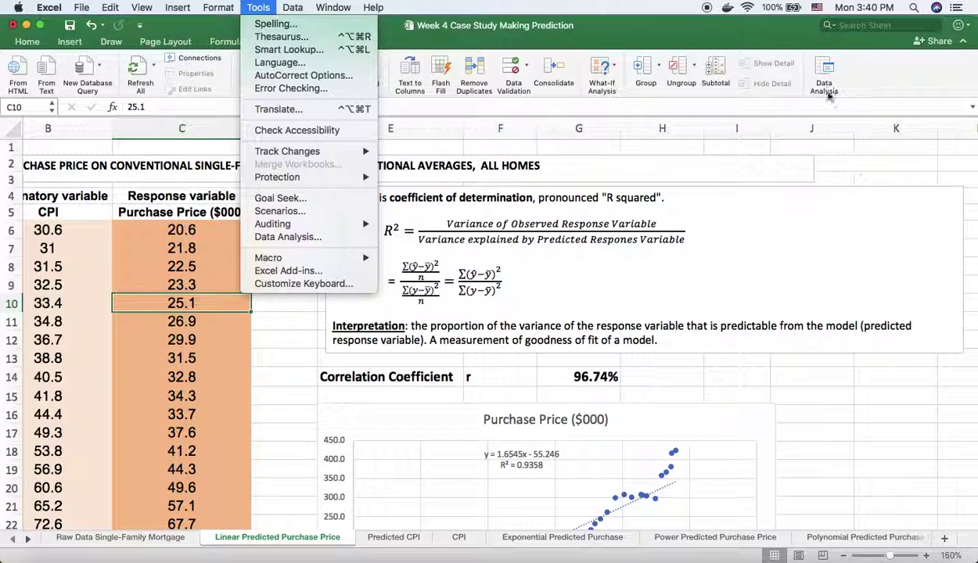
click(840, 158)
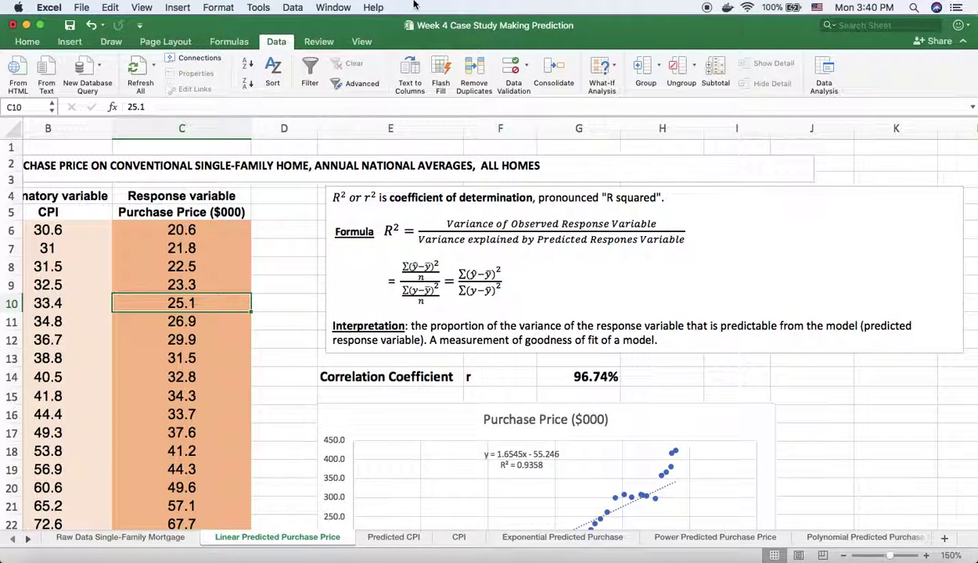
click(826, 88)
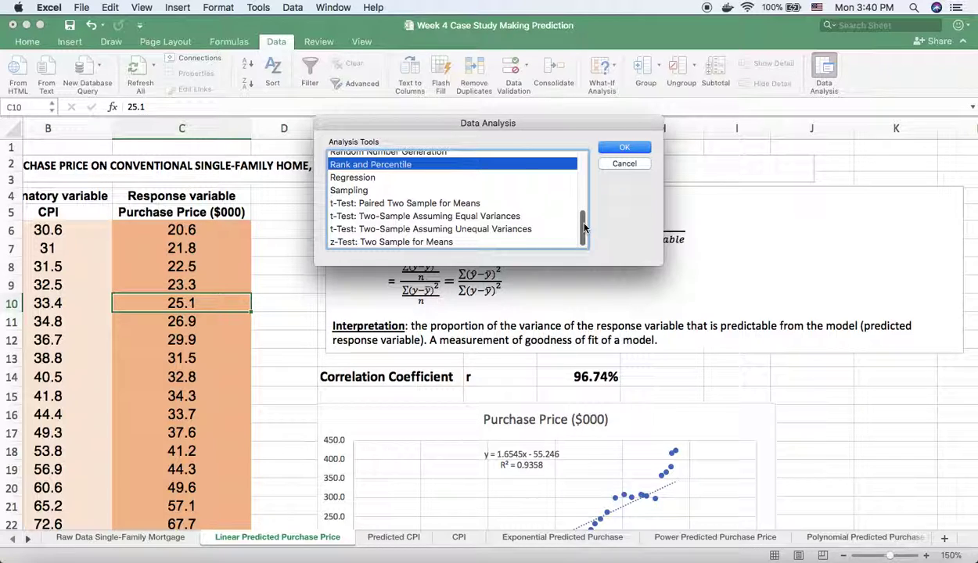
click(356, 179)
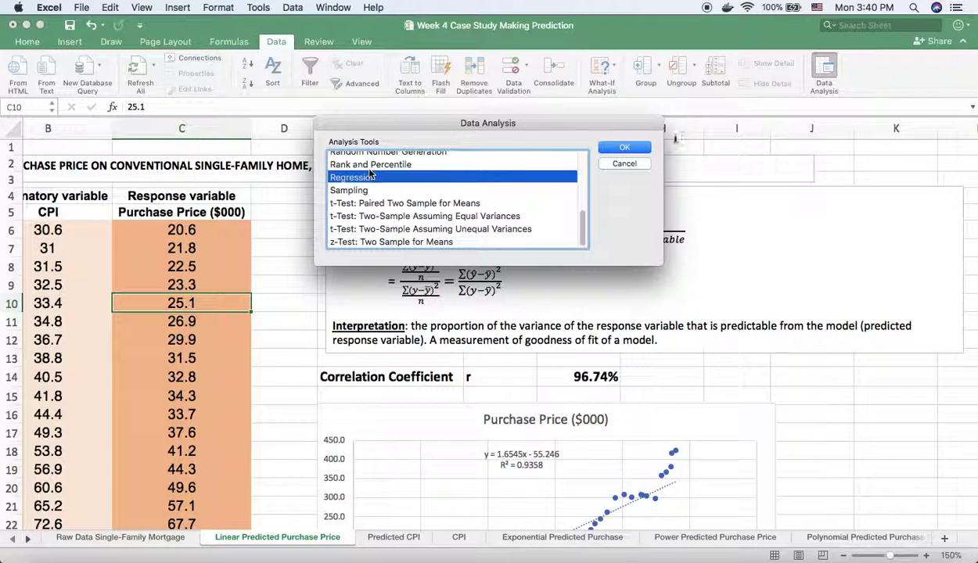
click(625, 147)
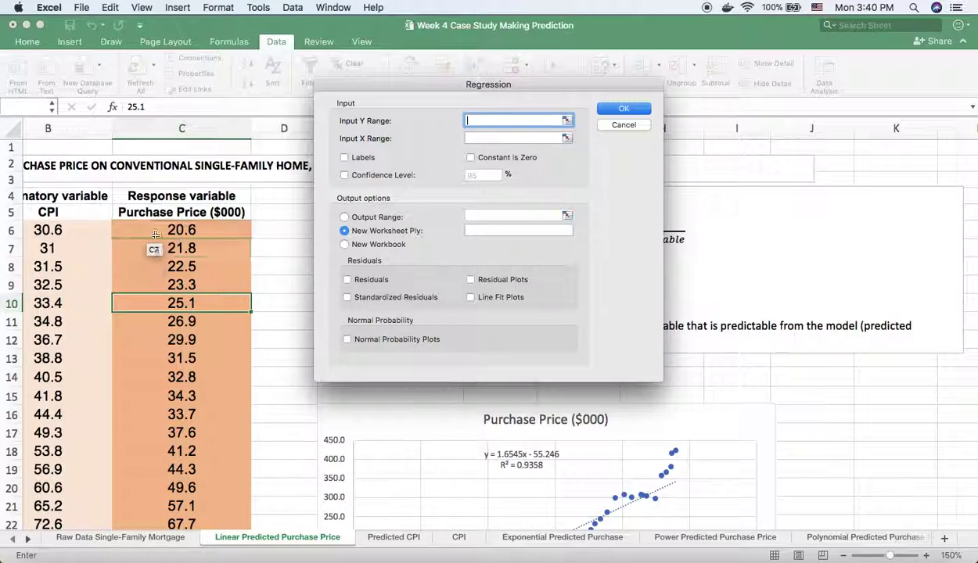
- Set the regression's Y range to purchase prices C6:C59 and its X range to CPI values B6:B59
drag(145, 229, 207, 500)
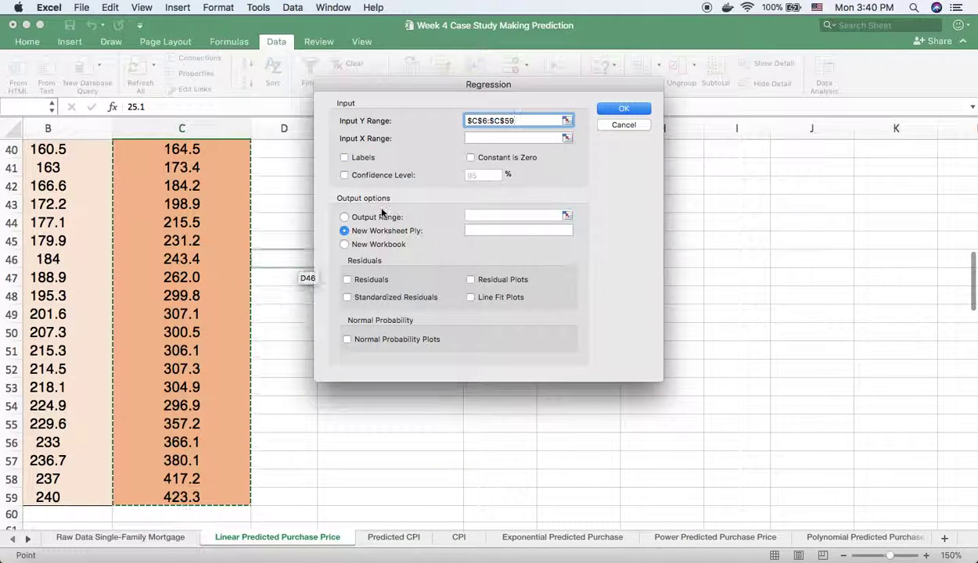
click(467, 138)
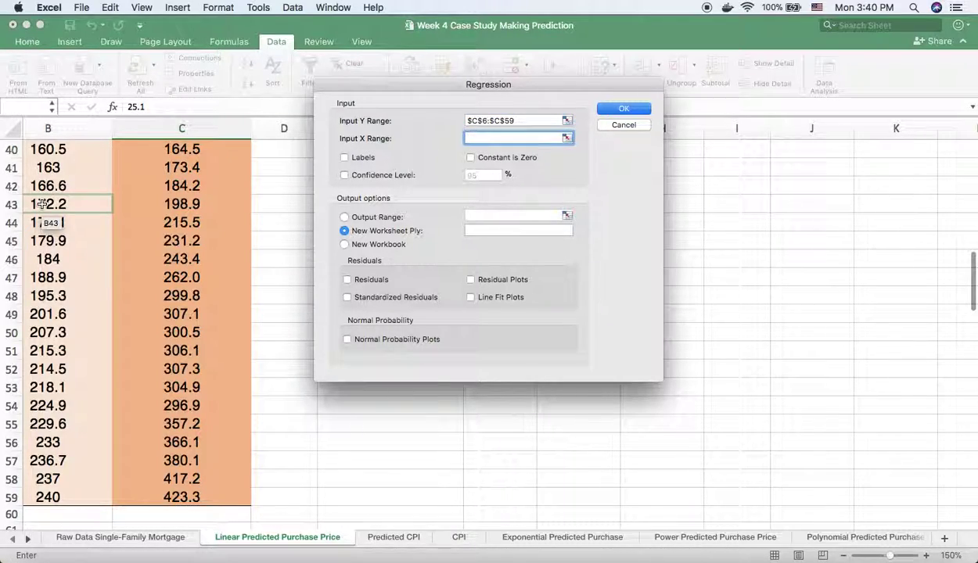
scroll(43, 205, up, 15)
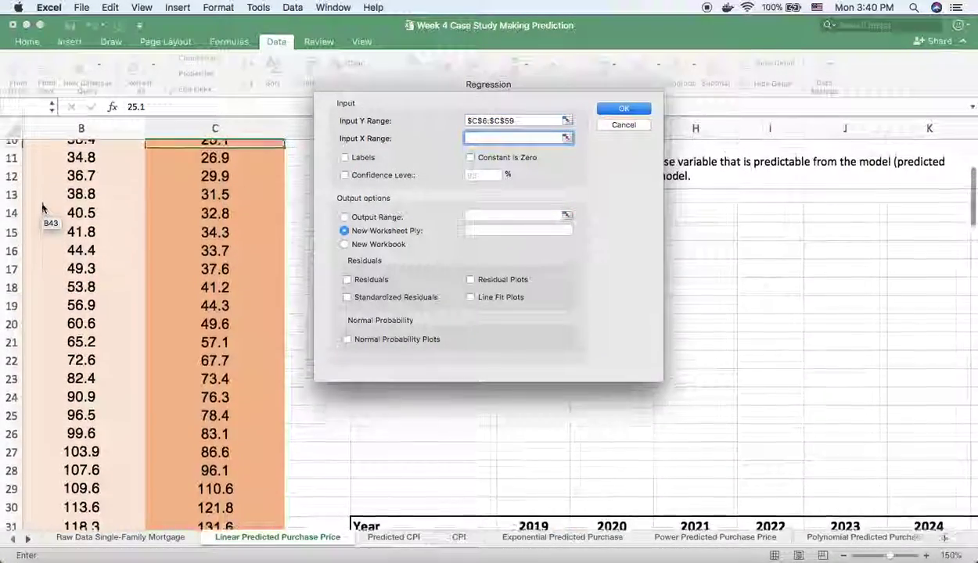
scroll(43, 208, up, 5)
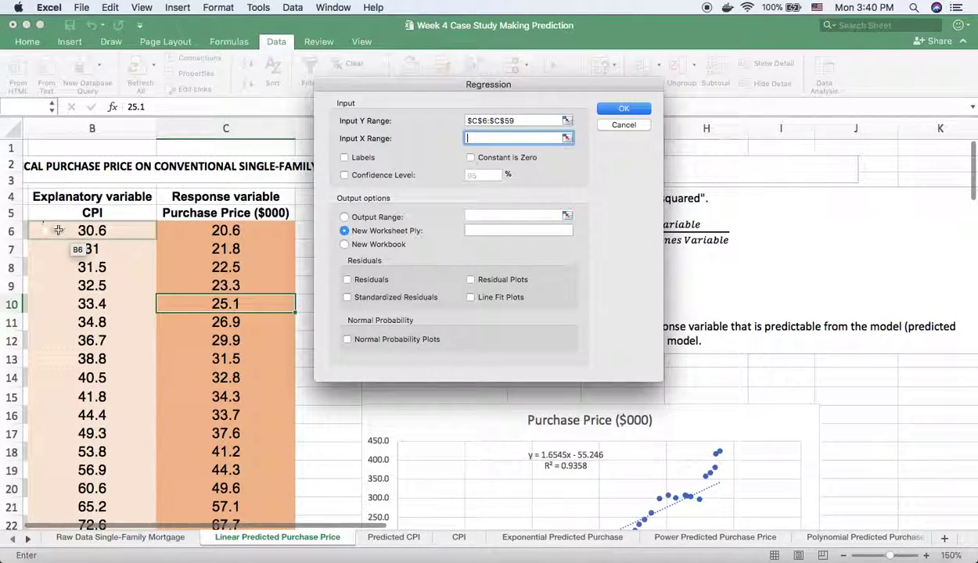
drag(58, 230, 68, 492)
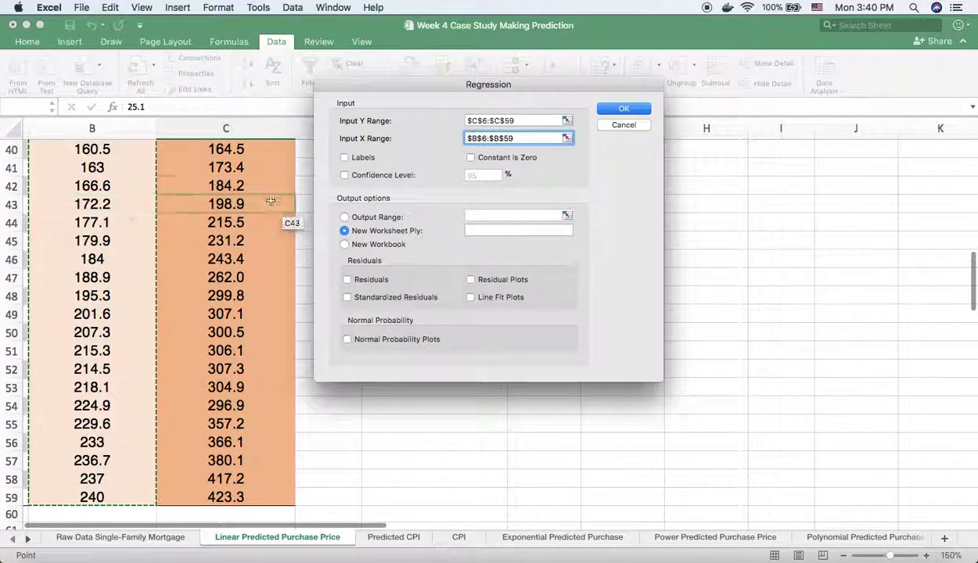
scroll(267, 209, up, 15)
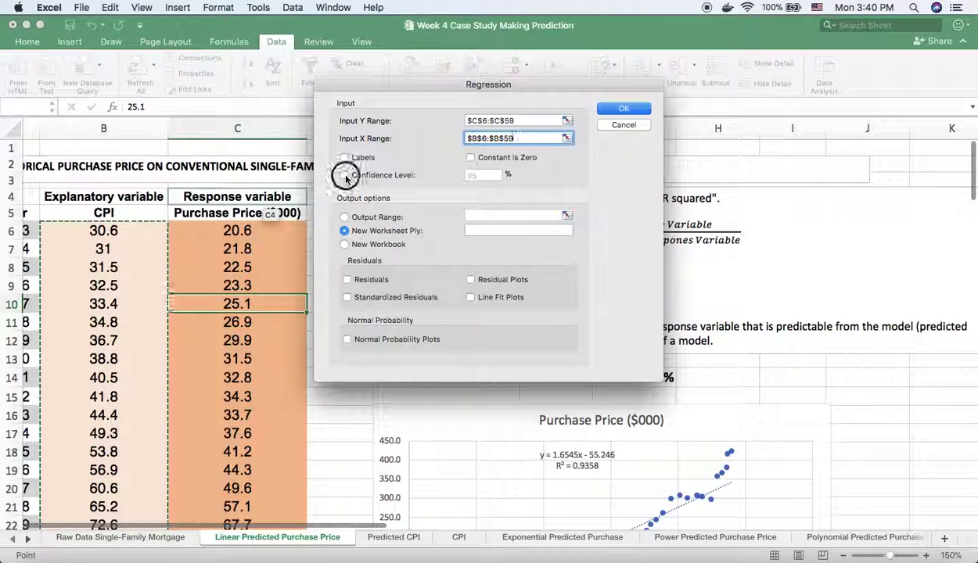
- Run the regression to a new worksheet with 95% confidence level, residuals, standardized residuals, and residual, line fit and normal probability plots
click(344, 175)
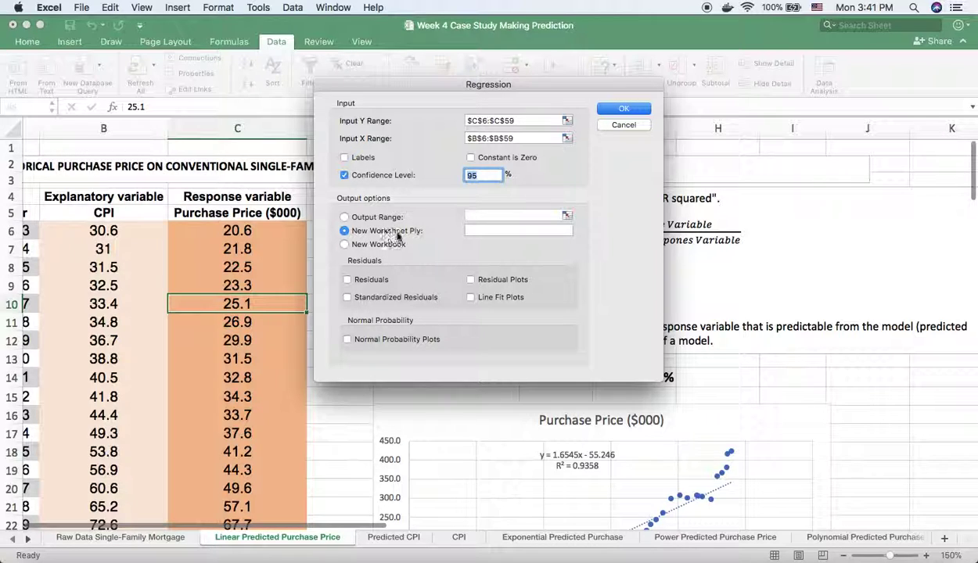
click(347, 281)
click(471, 281)
click(347, 298)
click(470, 297)
click(347, 339)
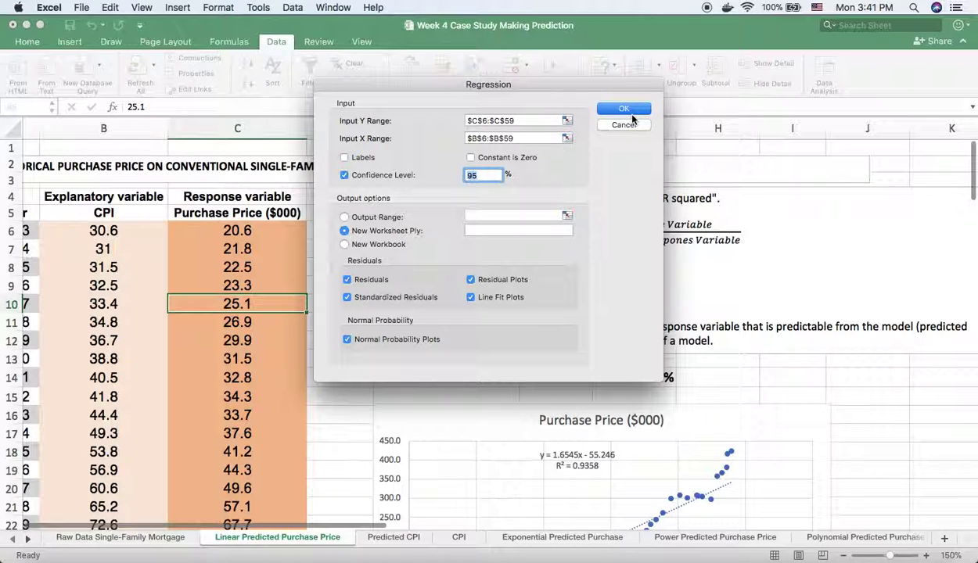
click(623, 110)
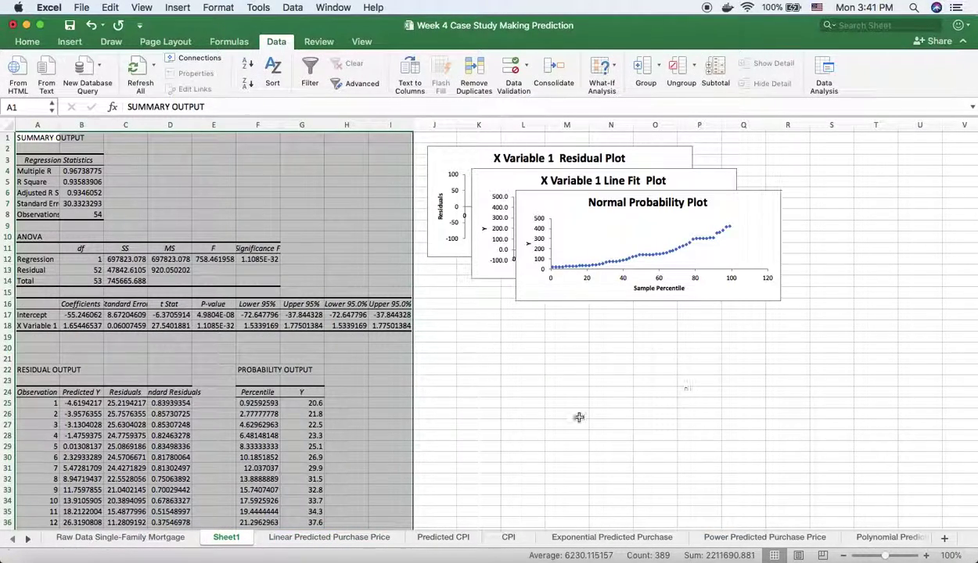
- Separate the overlapping regression charts by moving the Normal Probability Plot and the Line Fit Plot to empty areas of the sheet
scroll(579, 416, right, 1)
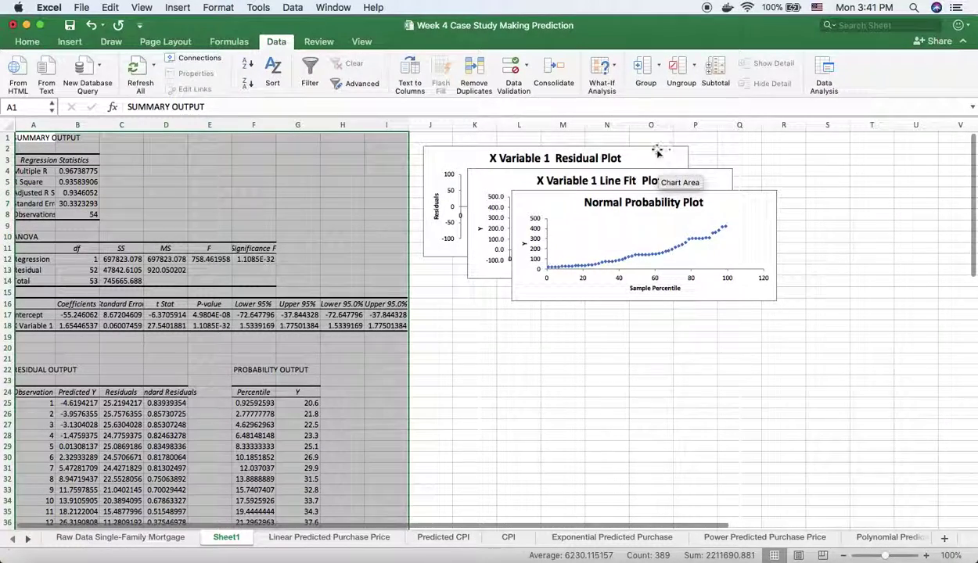
drag(767, 200, 869, 337)
drag(723, 183, 966, 187)
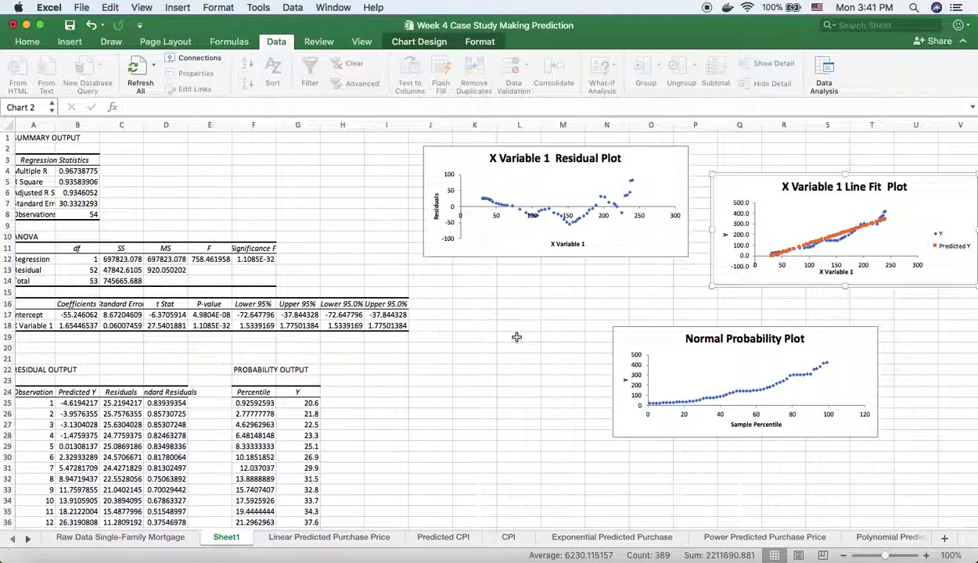
- Examine the regression summary at 120% zoom, checking R Square and the Intercept and X Variable 1 coefficients
scroll(516, 337, left, 1)
scroll(516, 337, down, 1)
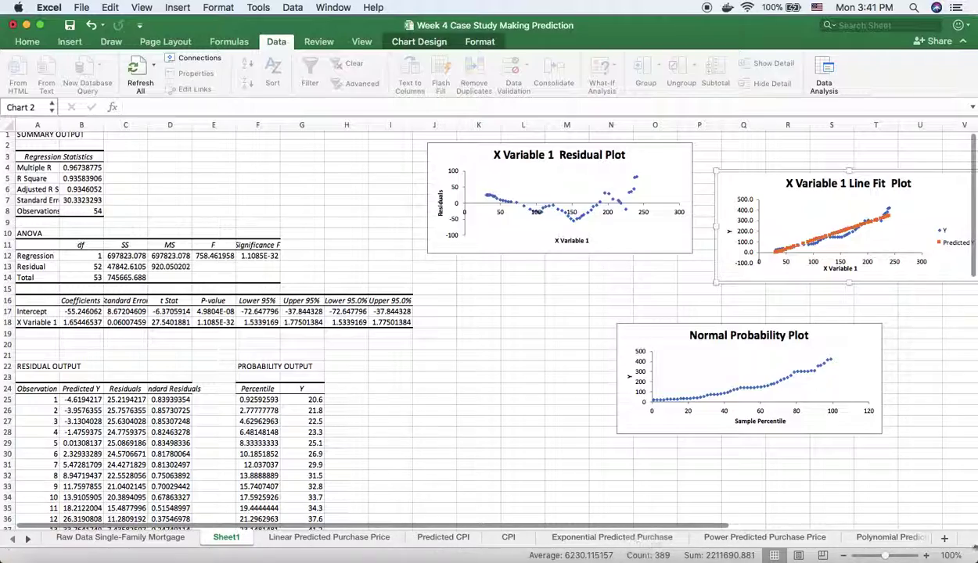
click(926, 555)
click(926, 555)
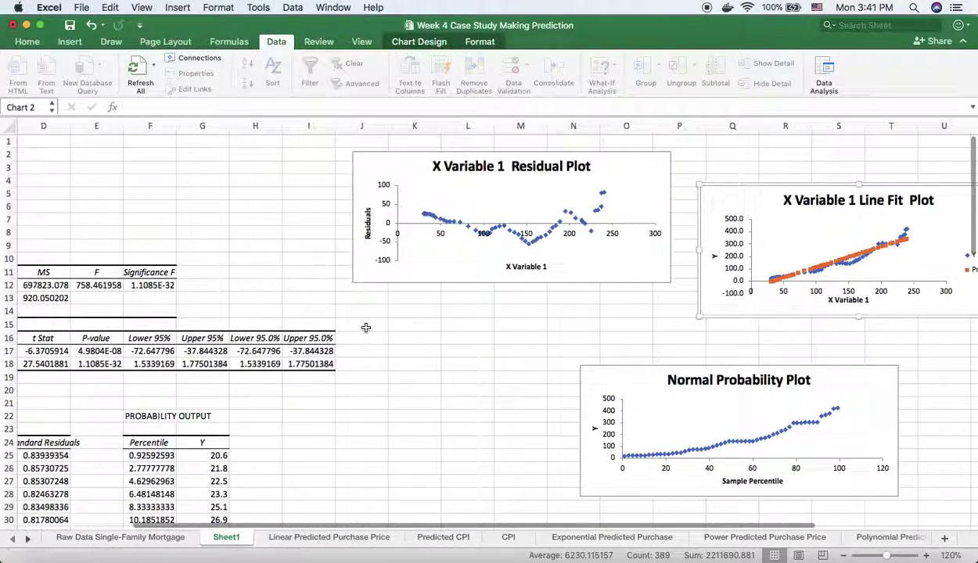
scroll(365, 327, left, 5)
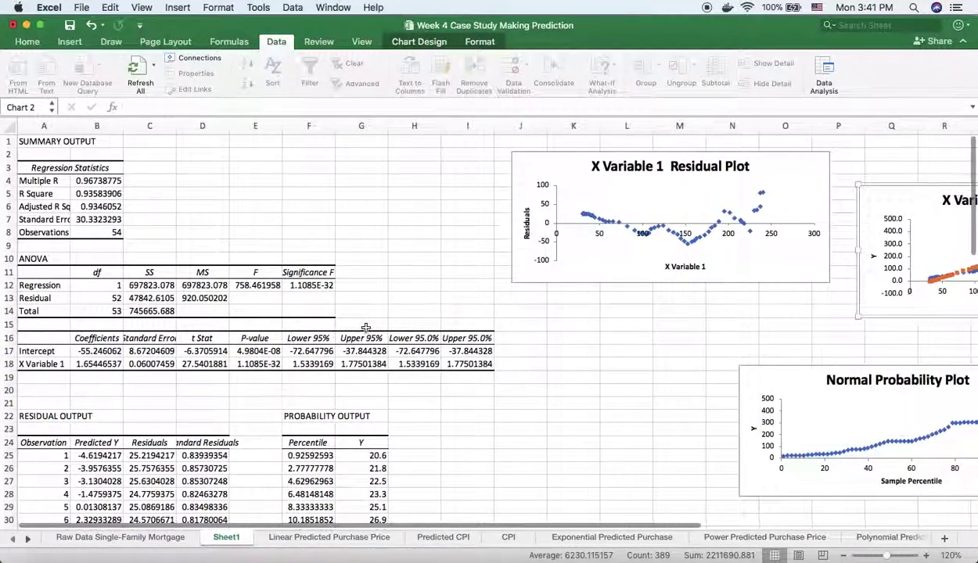
click(98, 194)
click(216, 205)
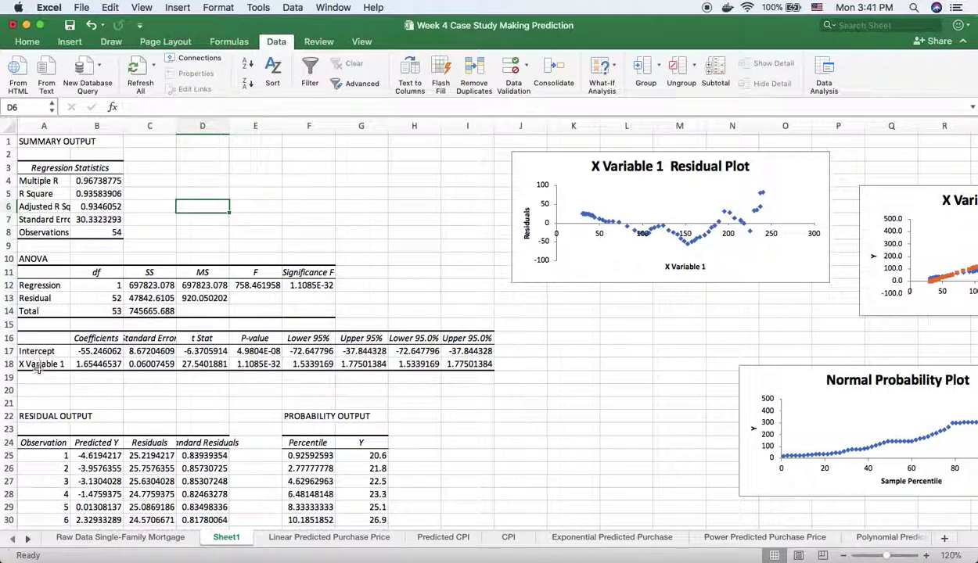
click(99, 352)
click(95, 364)
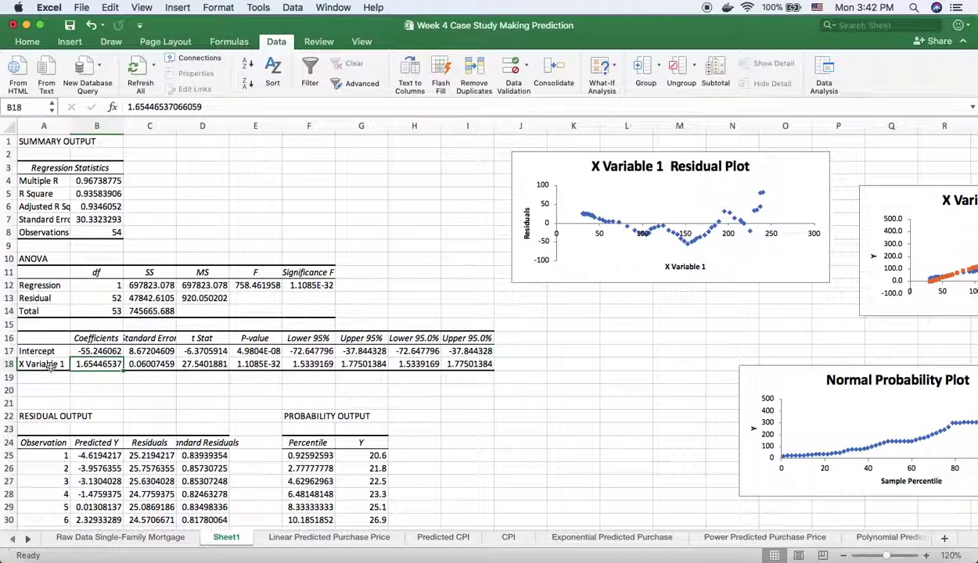
click(95, 353)
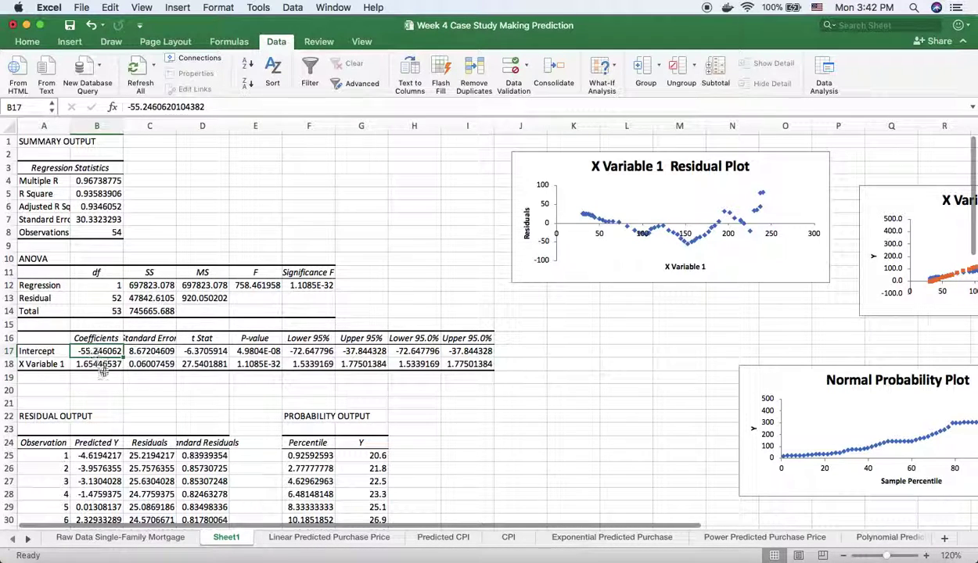
- Return to the Linear Predicted Purchase Price sheet and review the chart's trendline equation, R-squared value and the 2019–2025 prediction table
click(344, 538)
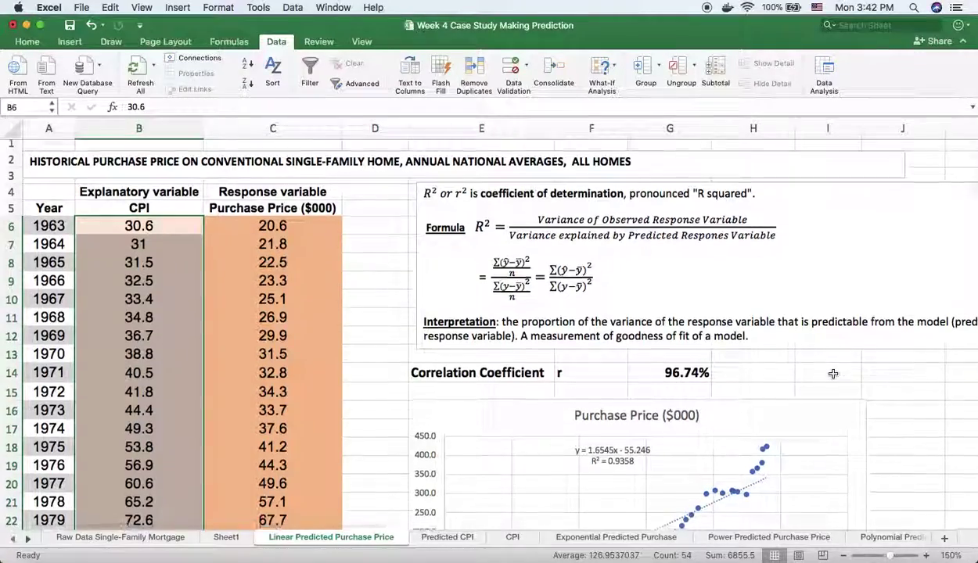
scroll(829, 371, down, 4)
scroll(829, 371, right, 1)
scroll(833, 374, down, 6)
scroll(833, 374, left, 1)
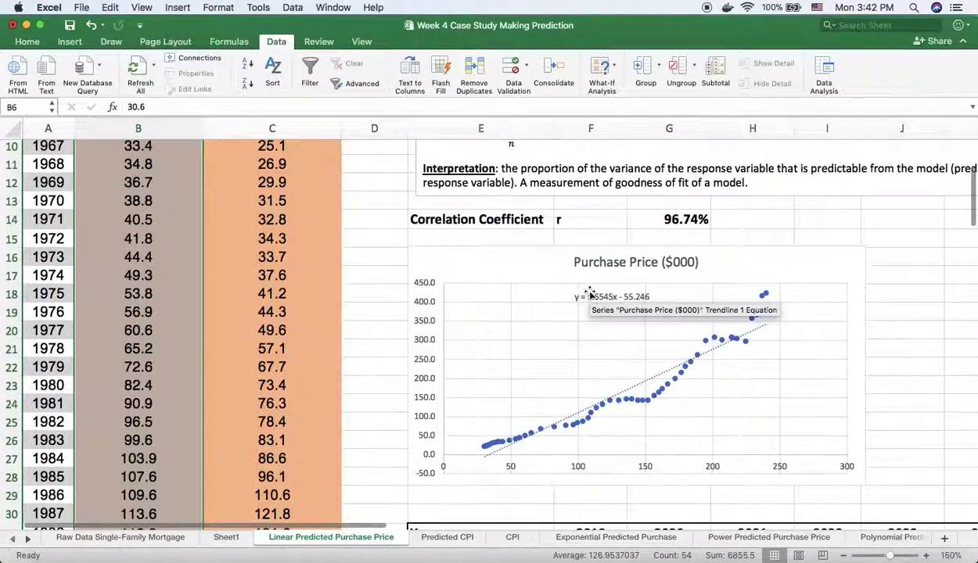
scroll(586, 354, down, 5)
scroll(594, 286, down, 2)
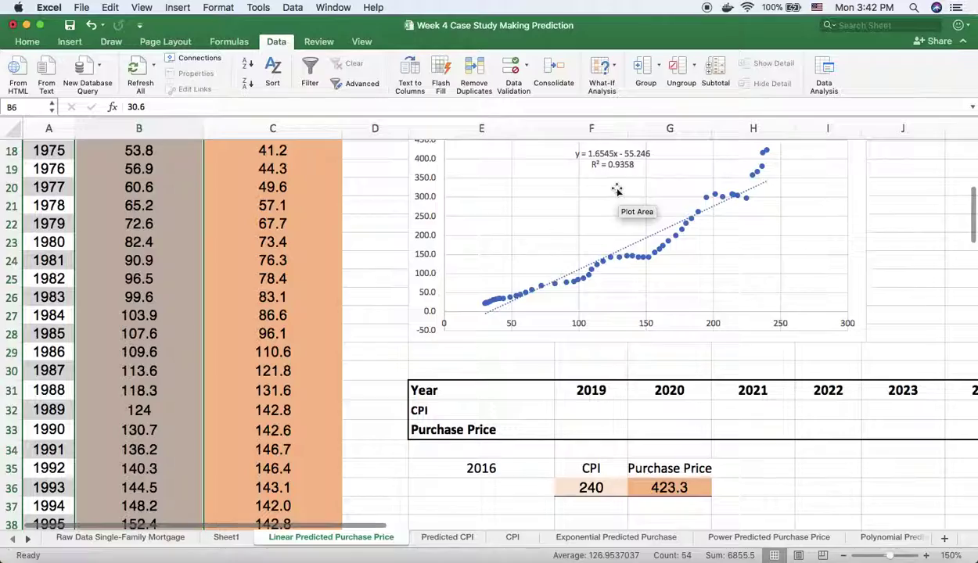
scroll(617, 190, right, 1)
scroll(729, 440, right, 4)
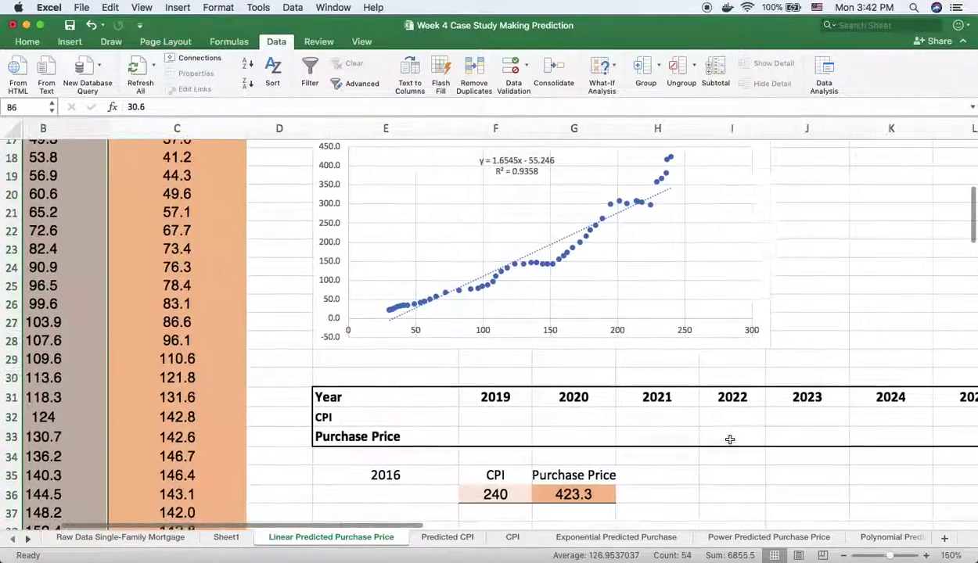
scroll(721, 440, up, 5)
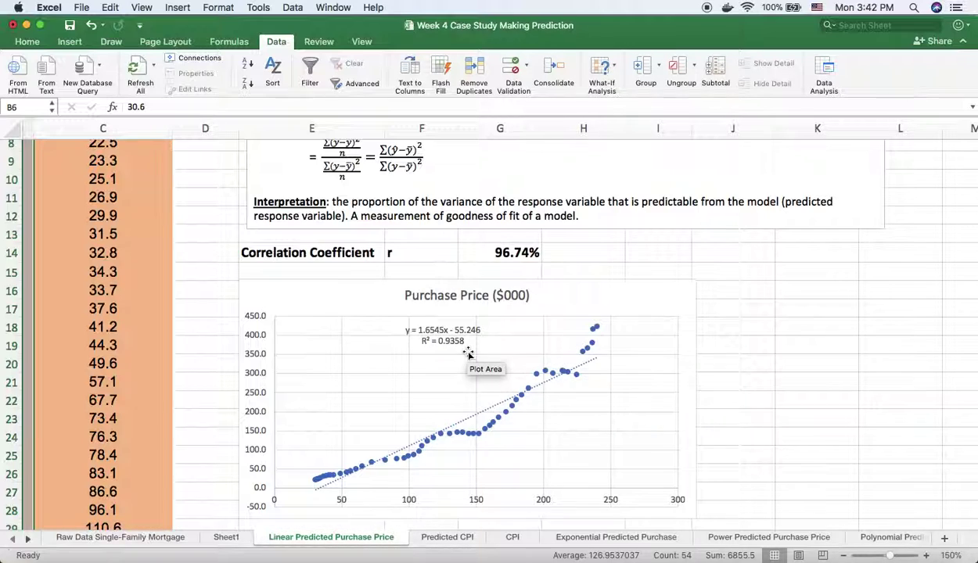
scroll(462, 373, down, 5)
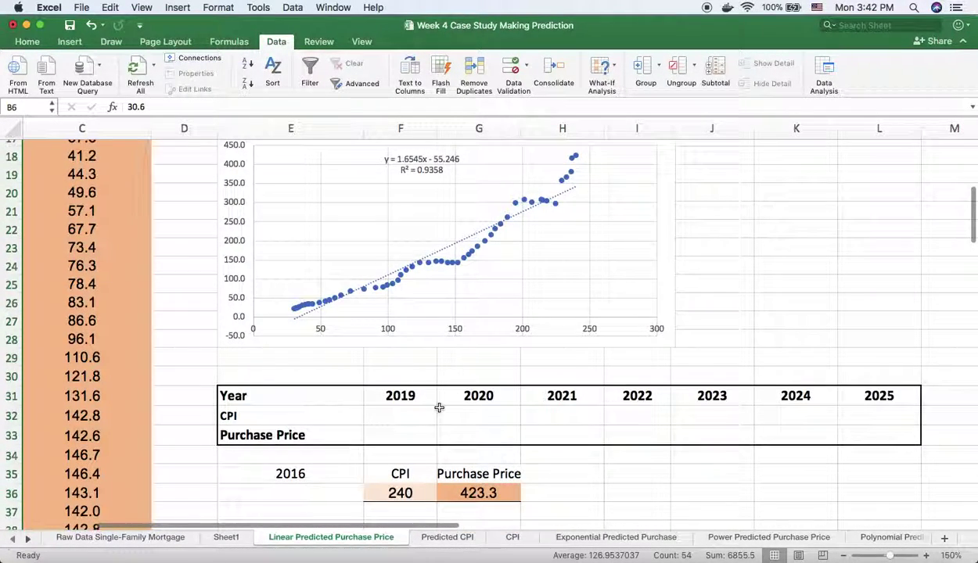